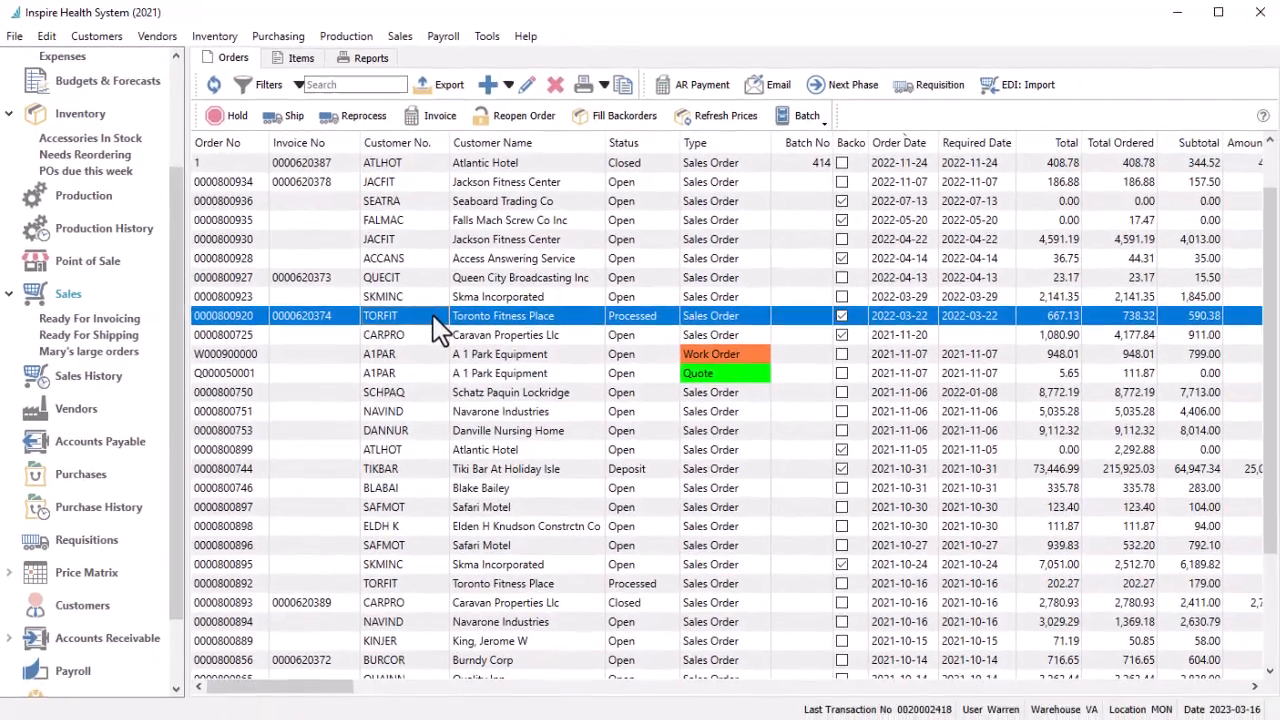
Step: Invoice the processed Toronto Fitness Place sales order on account, approving the below-margin prices and skipping the invoice printout
double_click(522, 381)
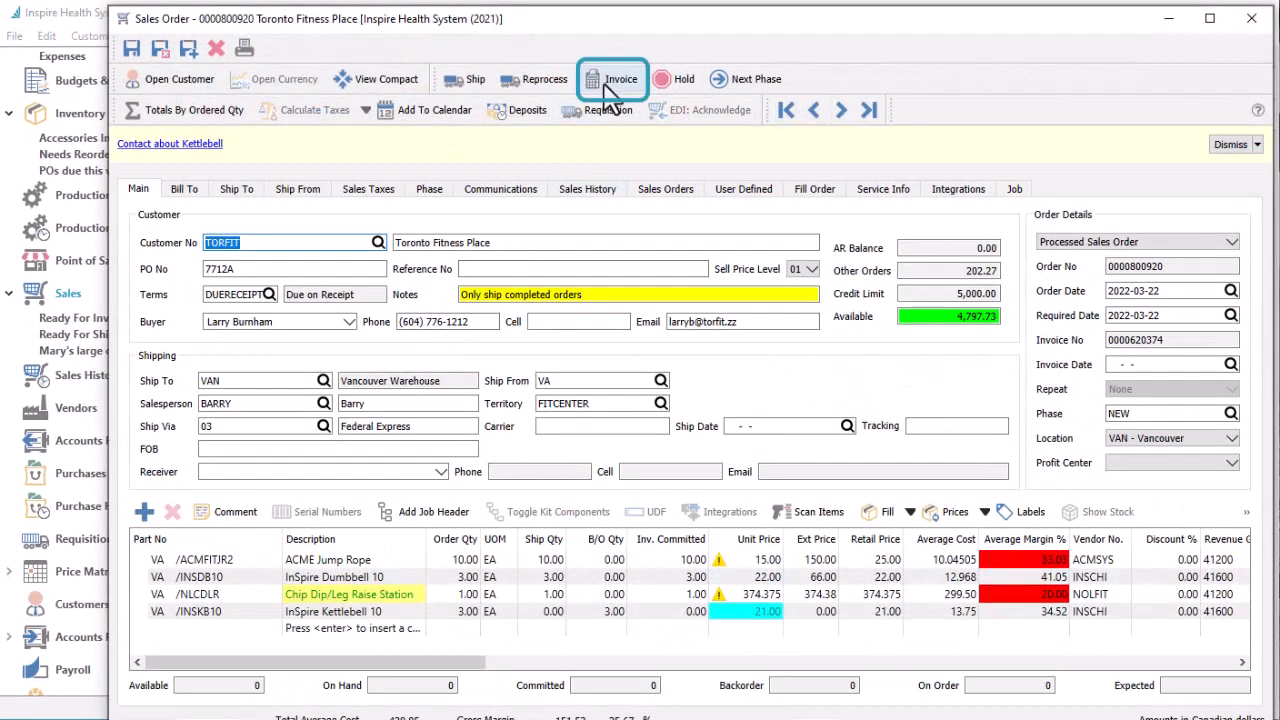
left_click(608, 86)
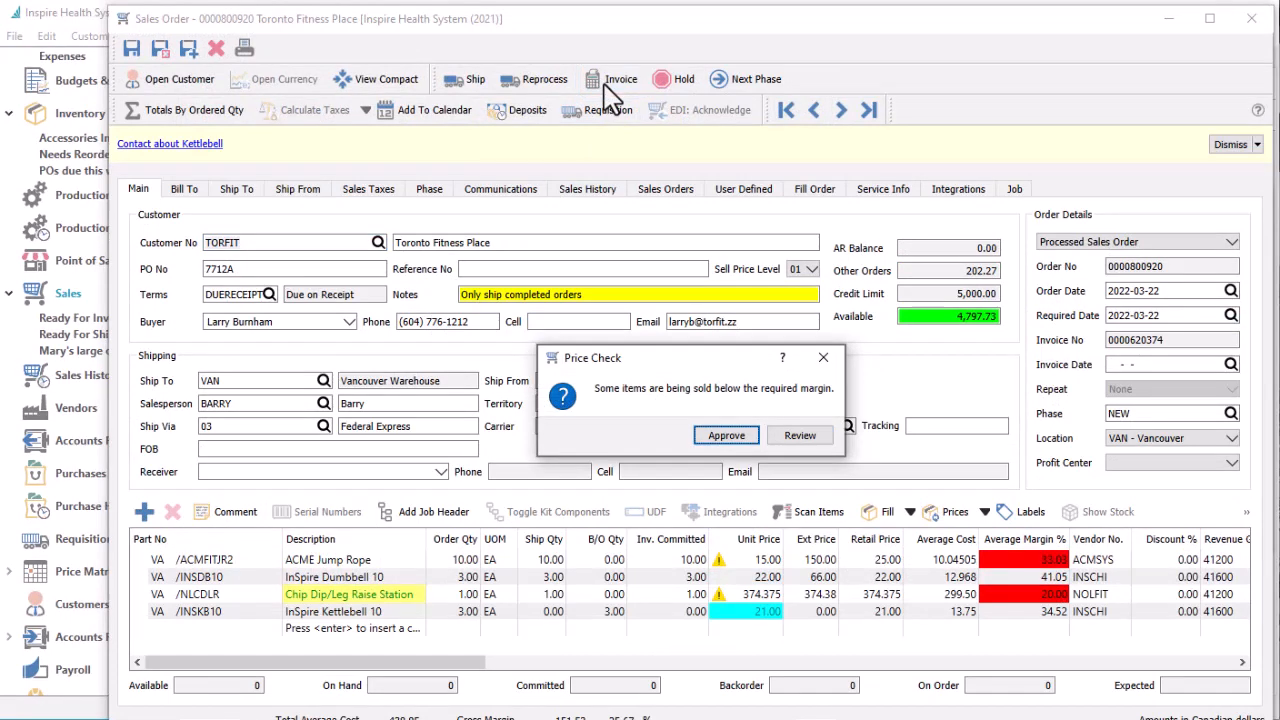
key("Return")
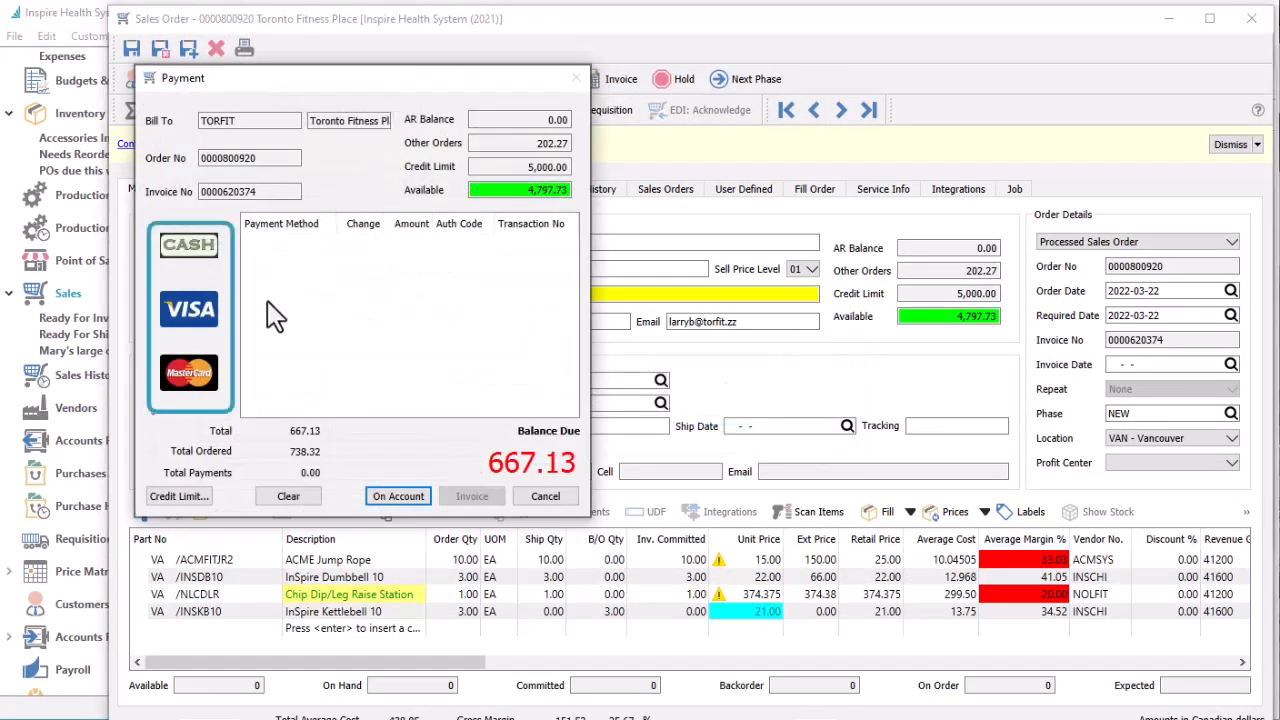
left_click(372, 495)
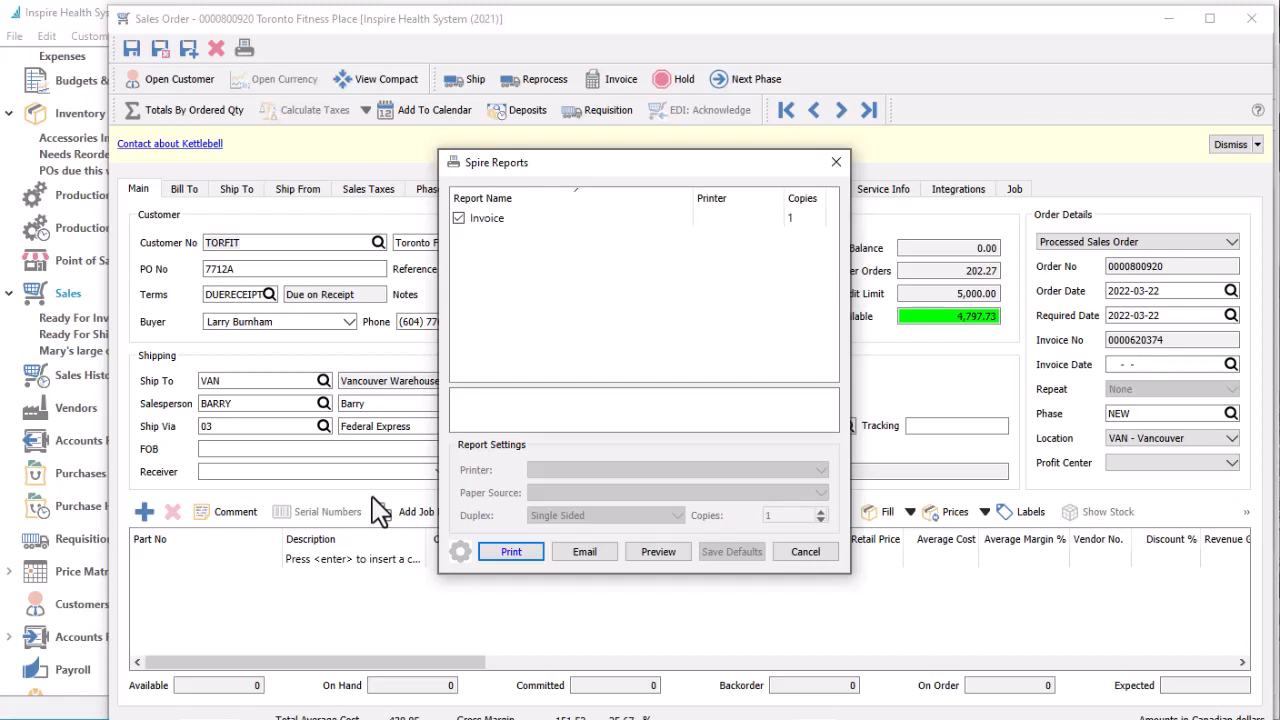
left_click(790, 556)
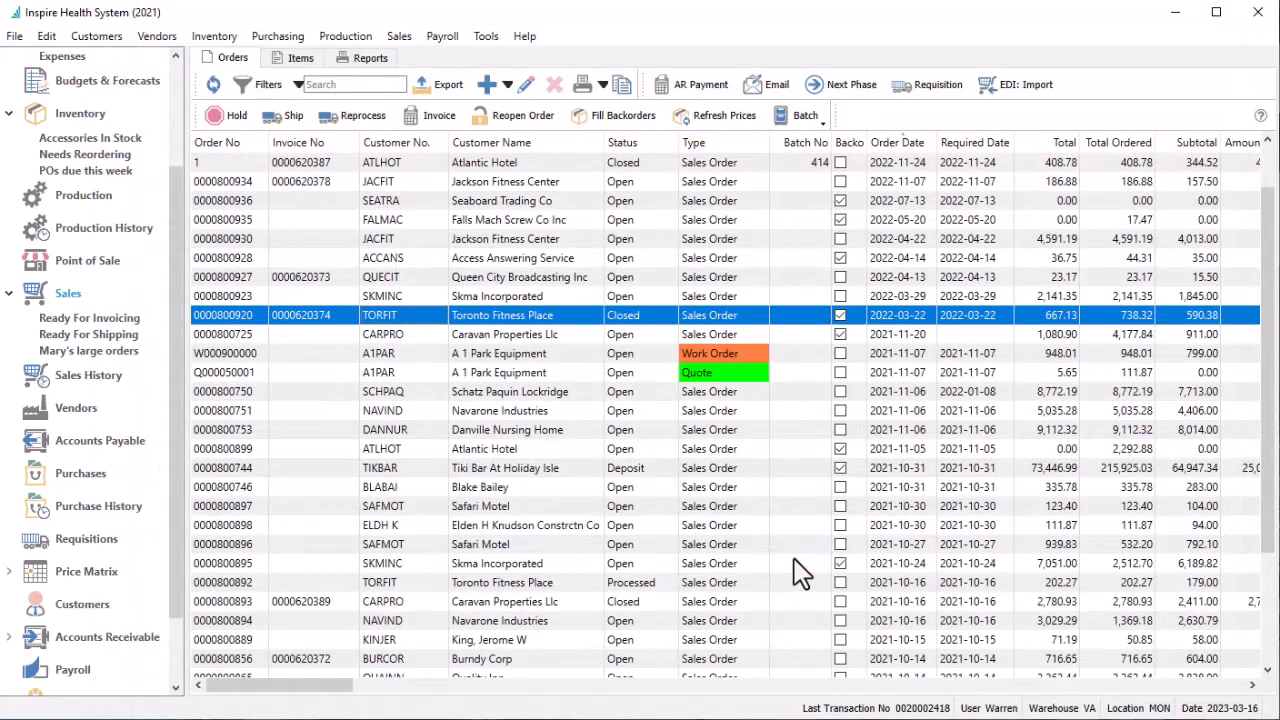
Step: Open the closed Toronto Fitness Place order, look up the salesperson choices and try to change its ship-to address
double_click(640, 330)
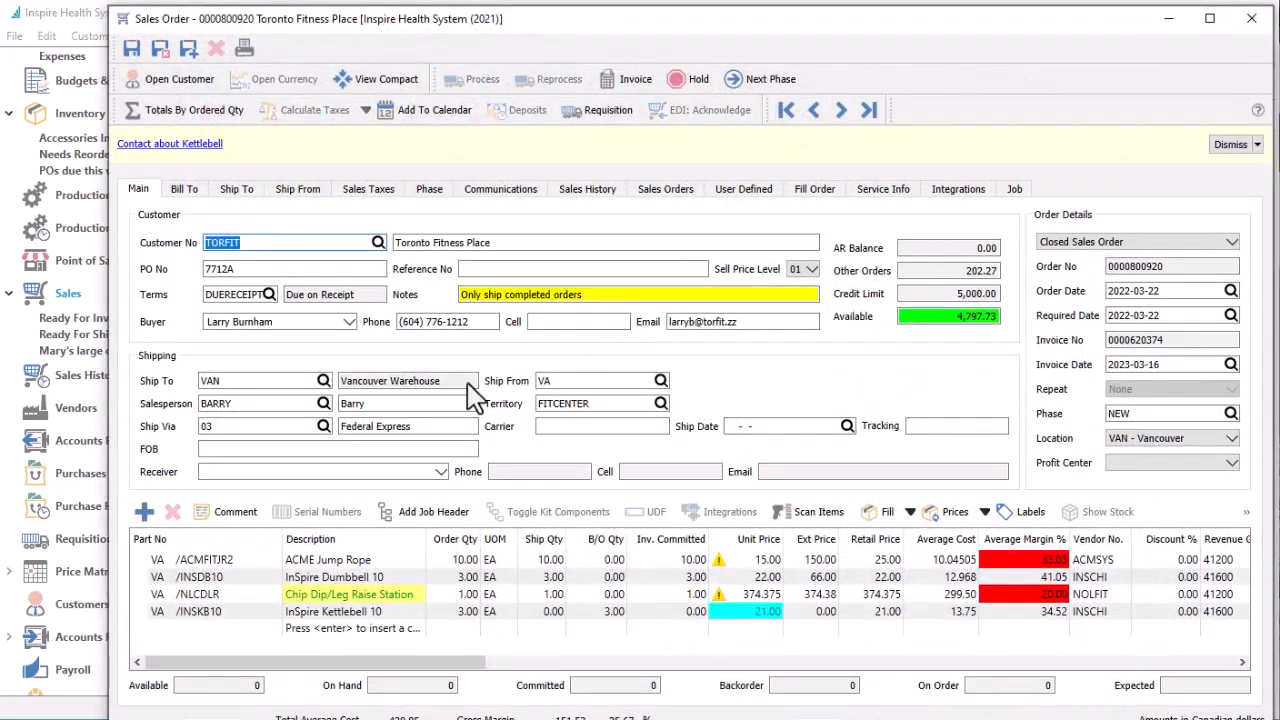
left_click(323, 405)
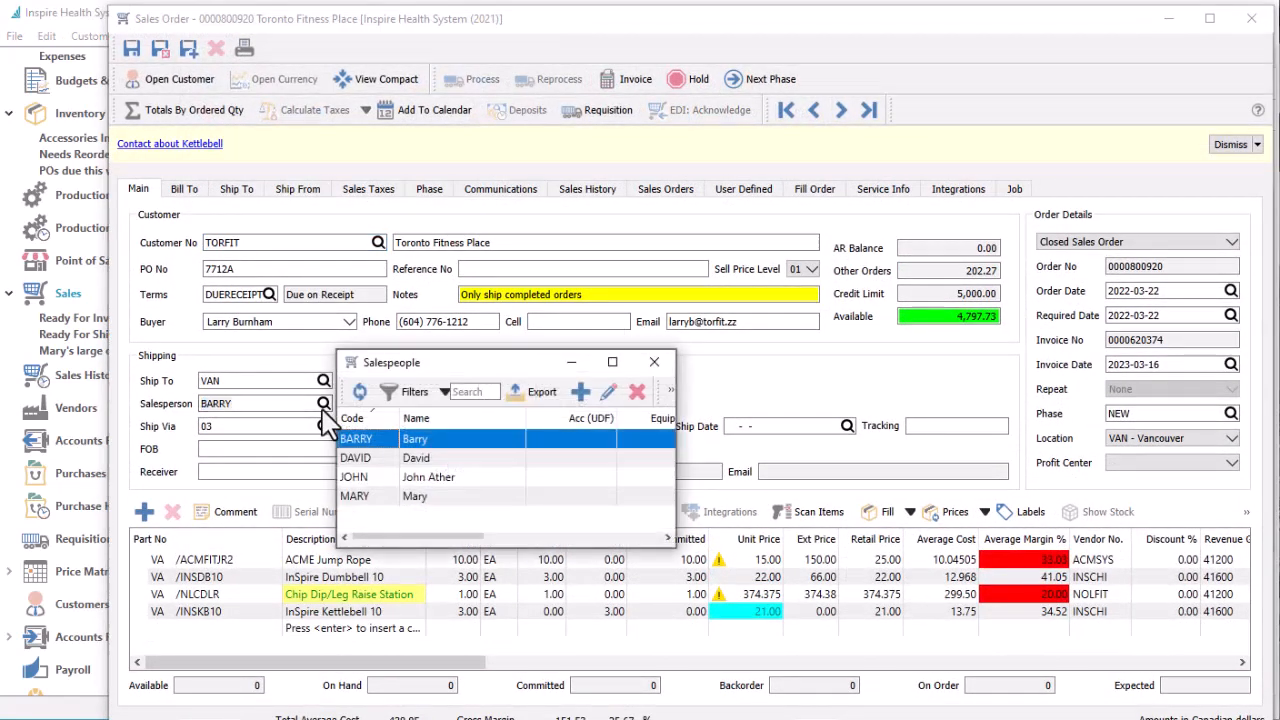
key("Escape")
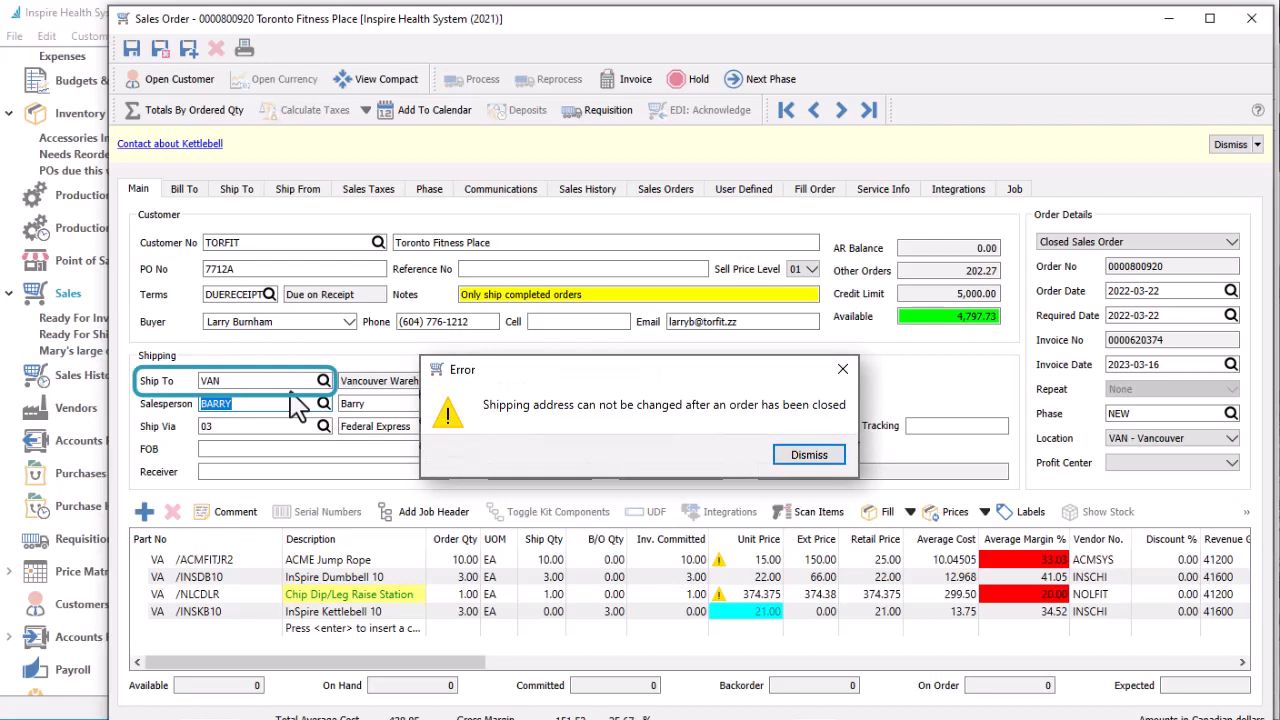
key("Return")
left_click(421, 561)
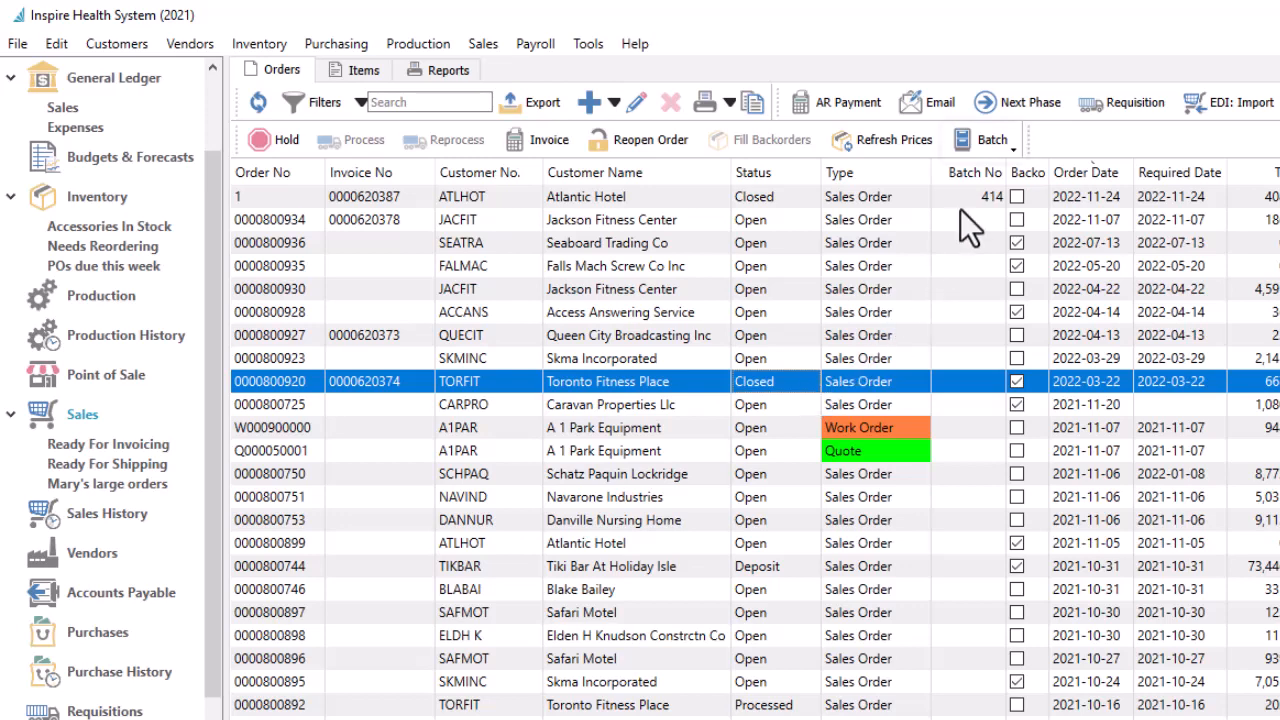
Step: Create a new batch using Closed Orders as the selection criteria, with the invoice date left blank
left_click(973, 150)
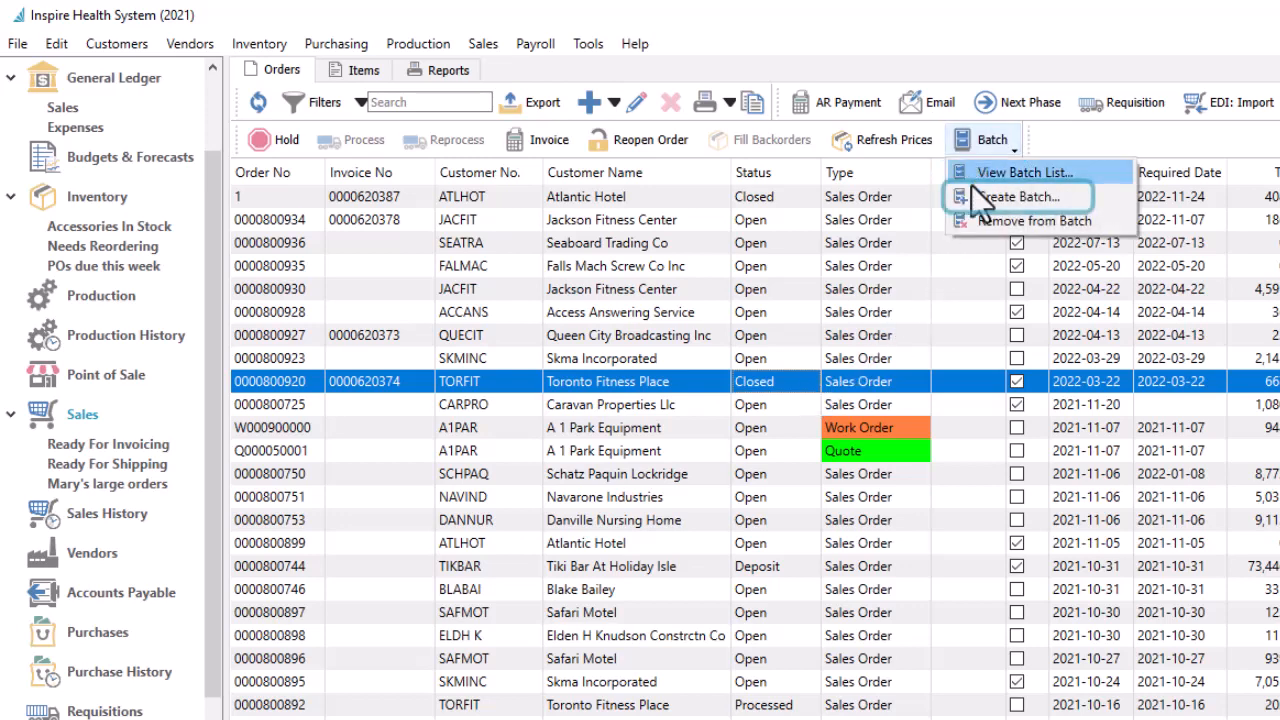
left_click(971, 198)
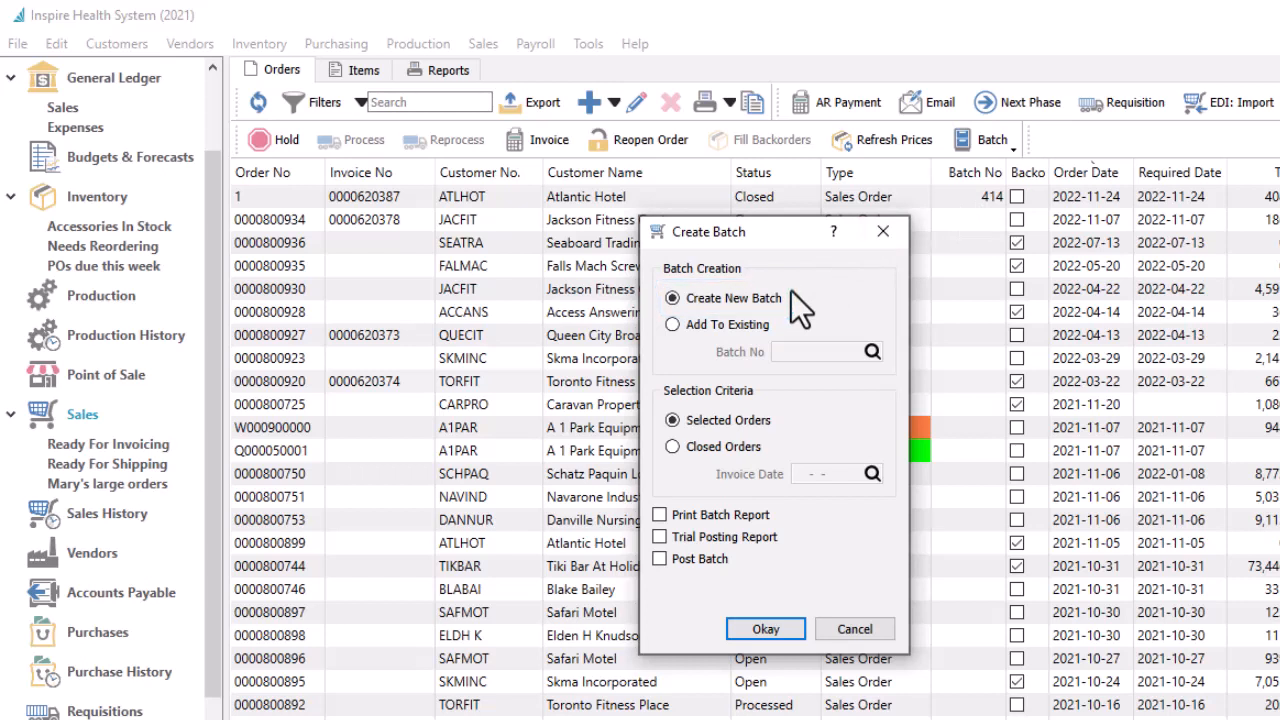
left_click(737, 322)
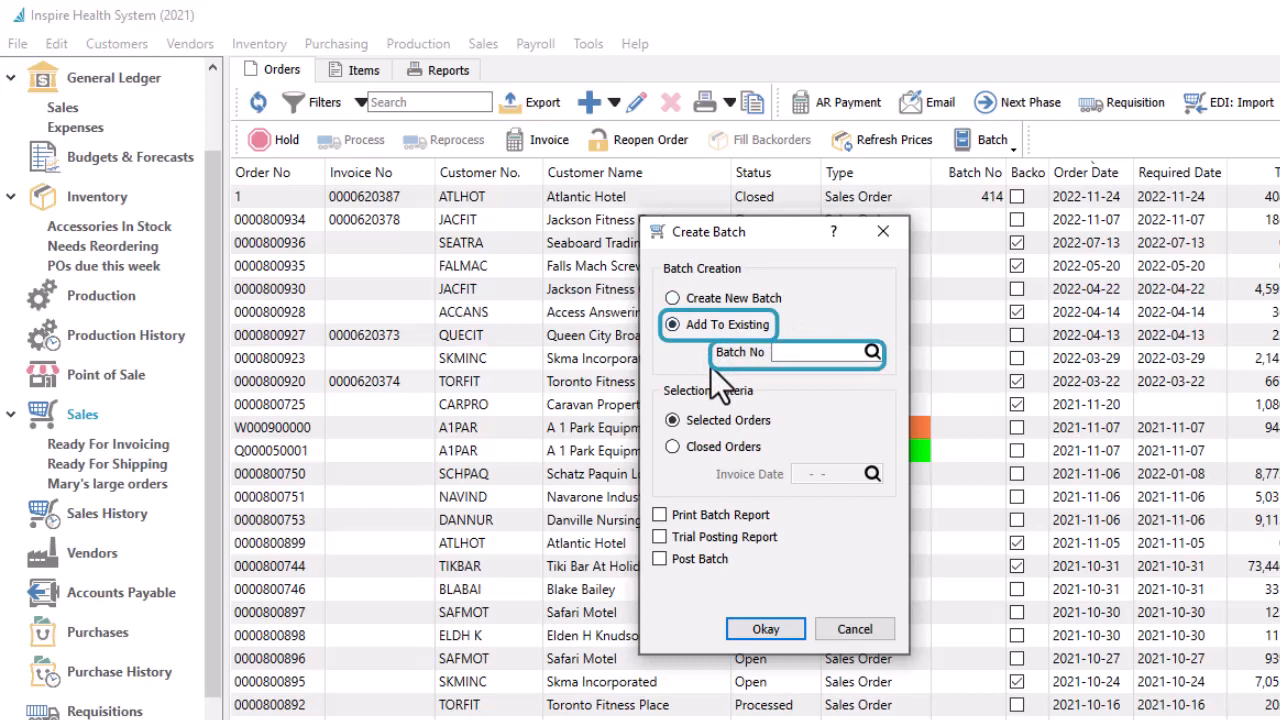
left_click(709, 299)
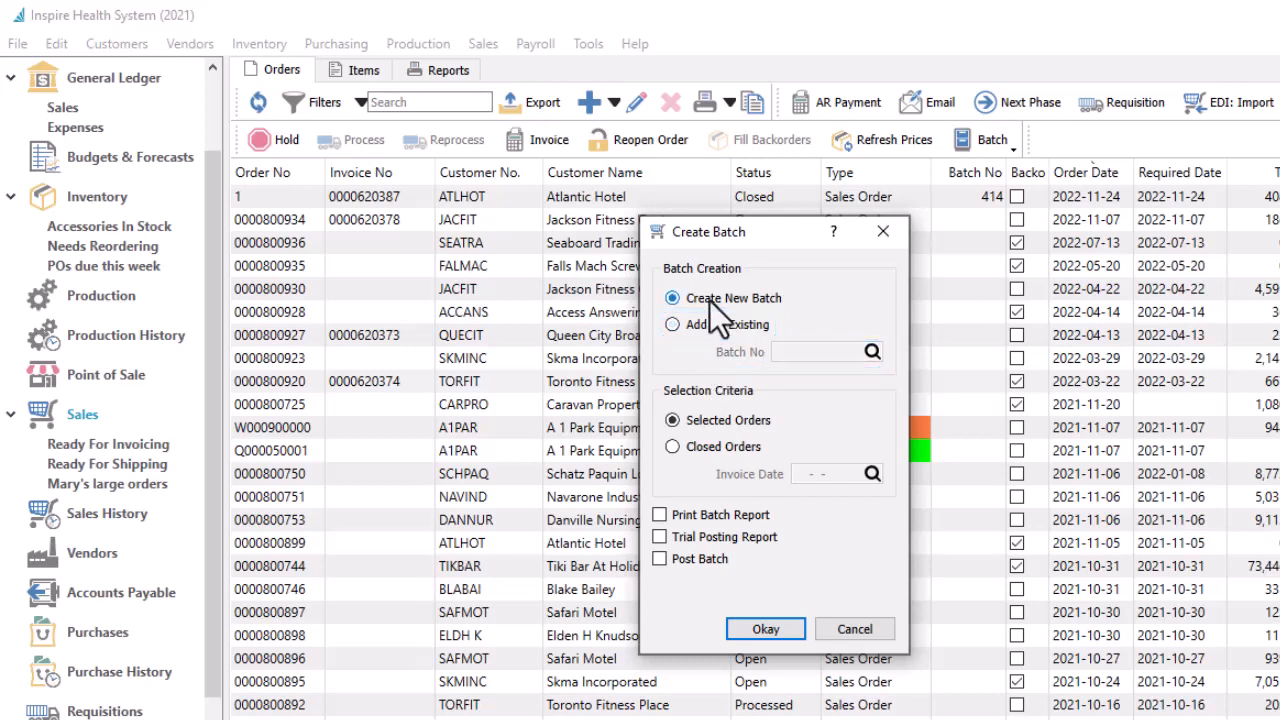
left_click(672, 446)
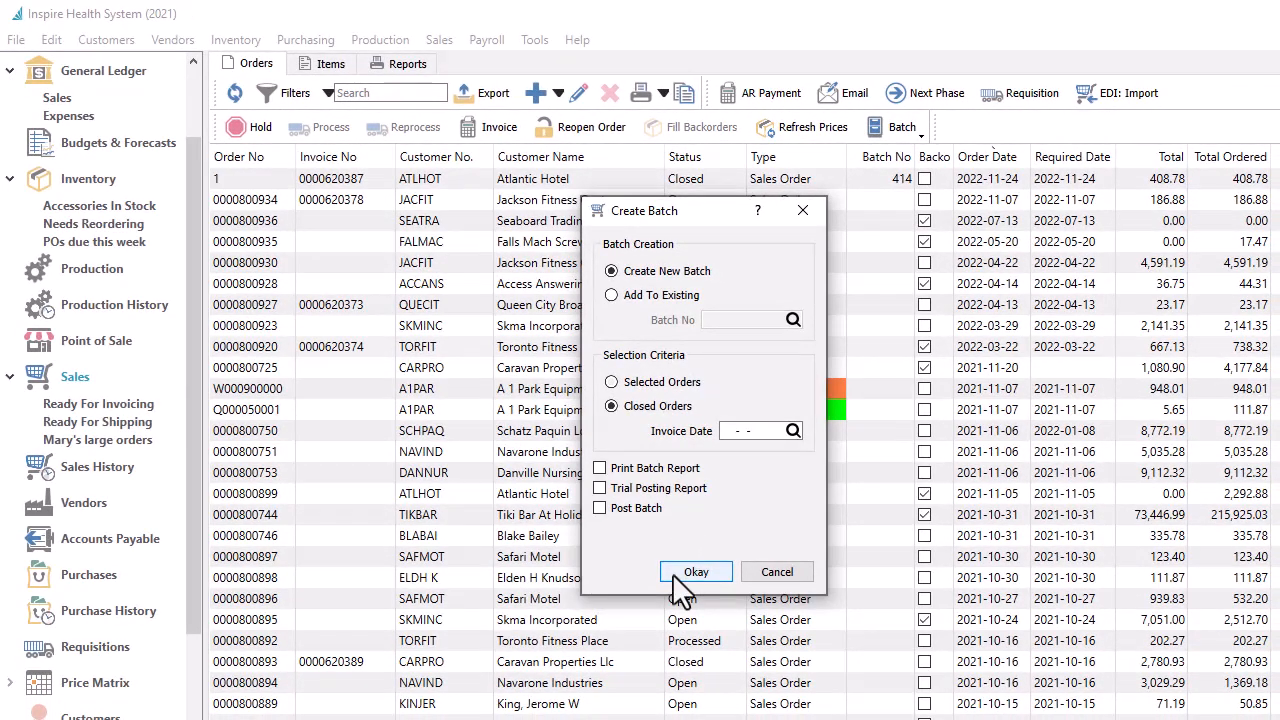
left_click(673, 574)
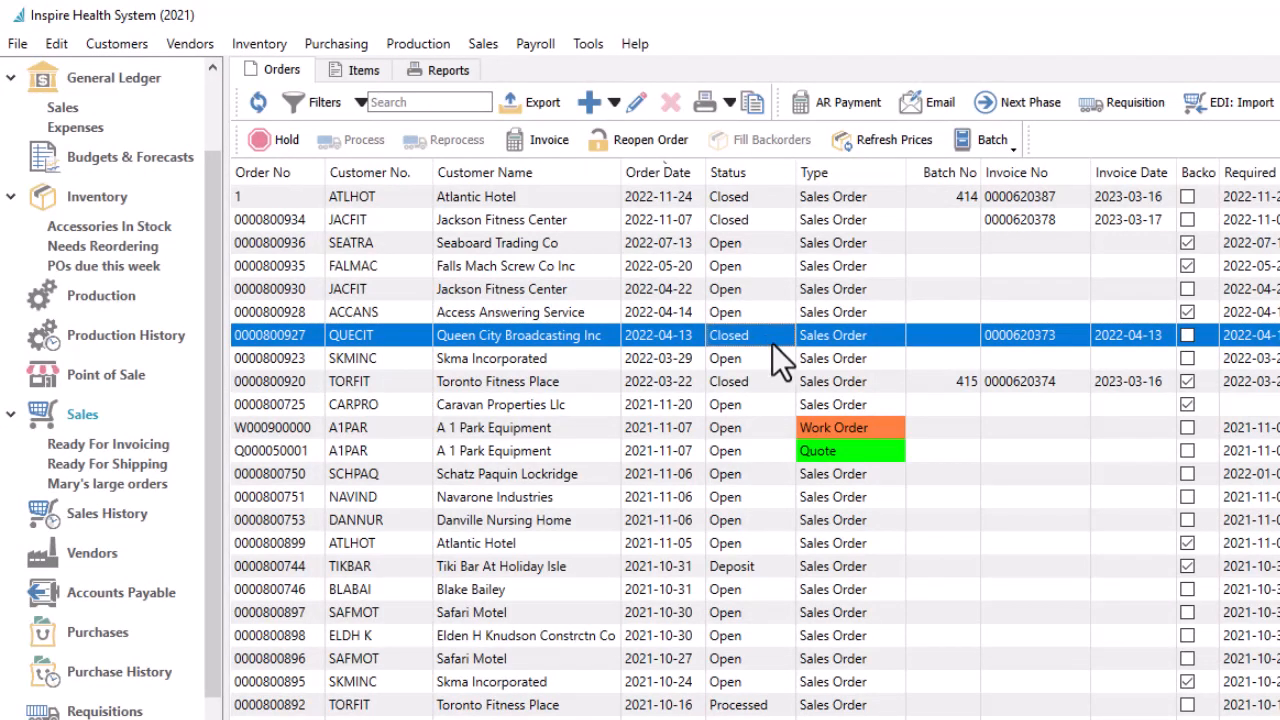
Step: Add the Queen City Broadcasting, Skma Incorporated and Caravan Properties orders to existing batch 415 using Selected Orders, skipping the overlimit Queen City order
left_click(776, 358, "ctrl")
left_click(774, 405, "ctrl")
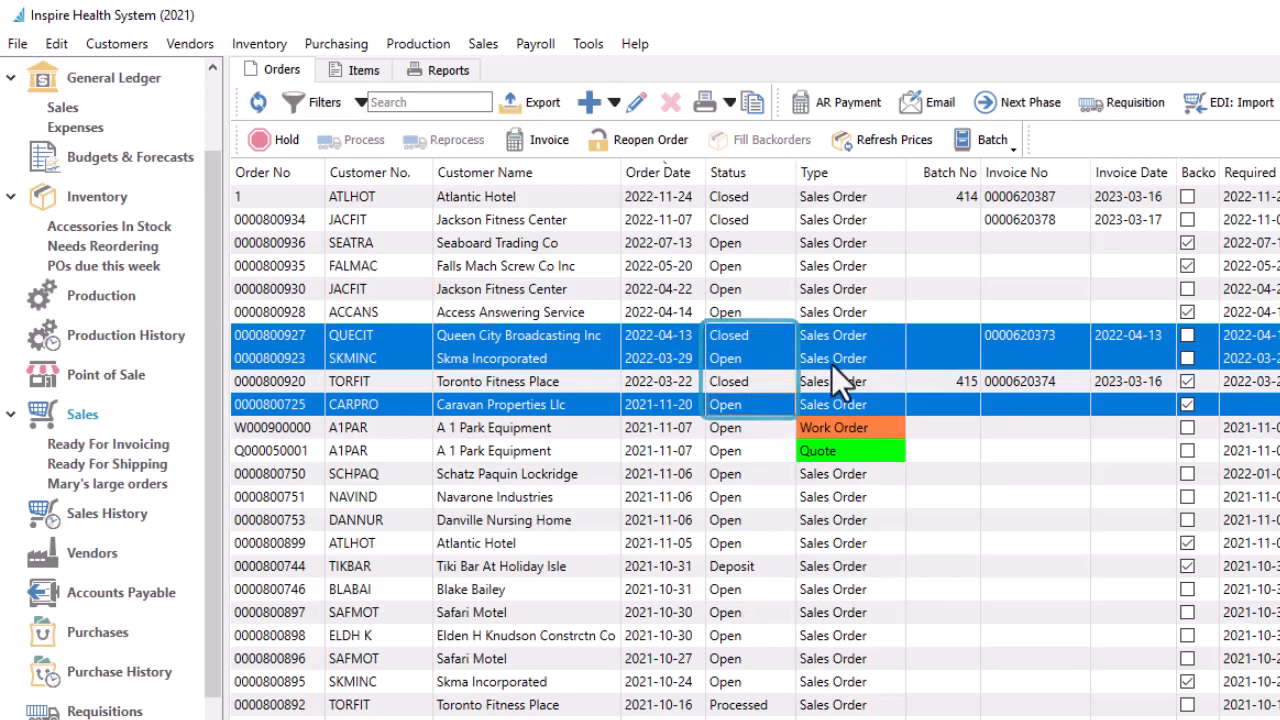
left_click(966, 150)
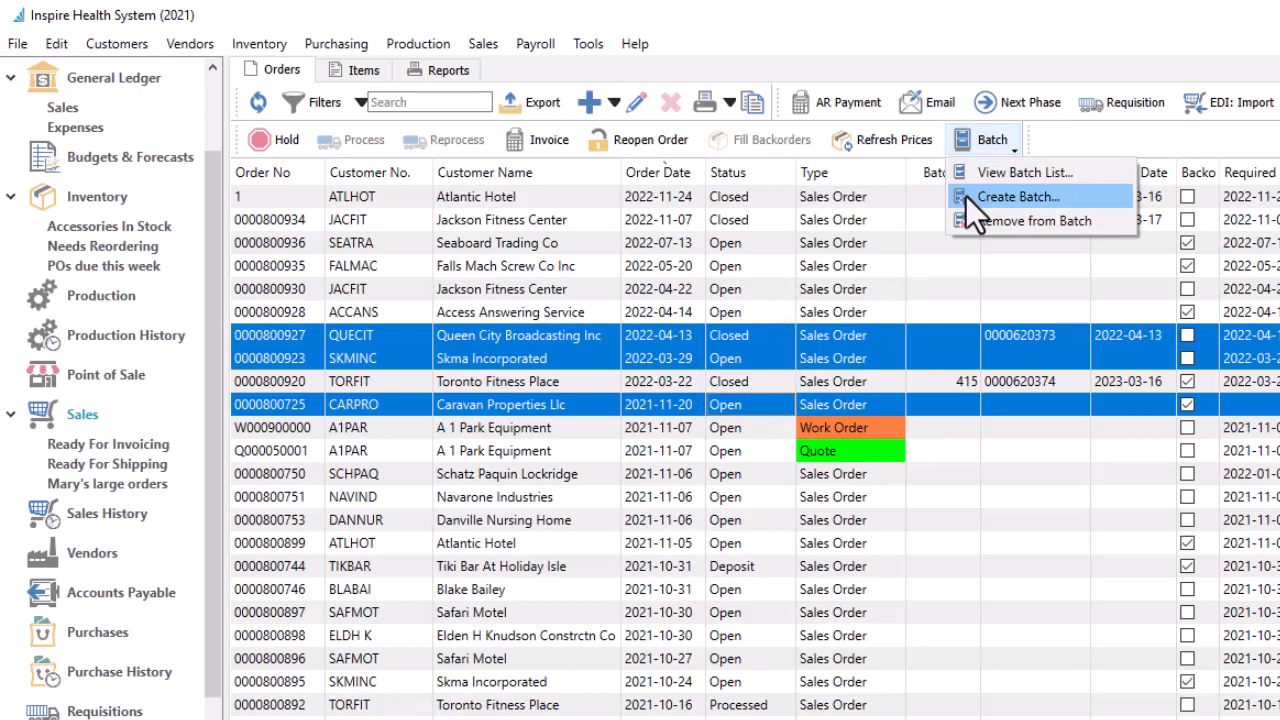
left_click(967, 200)
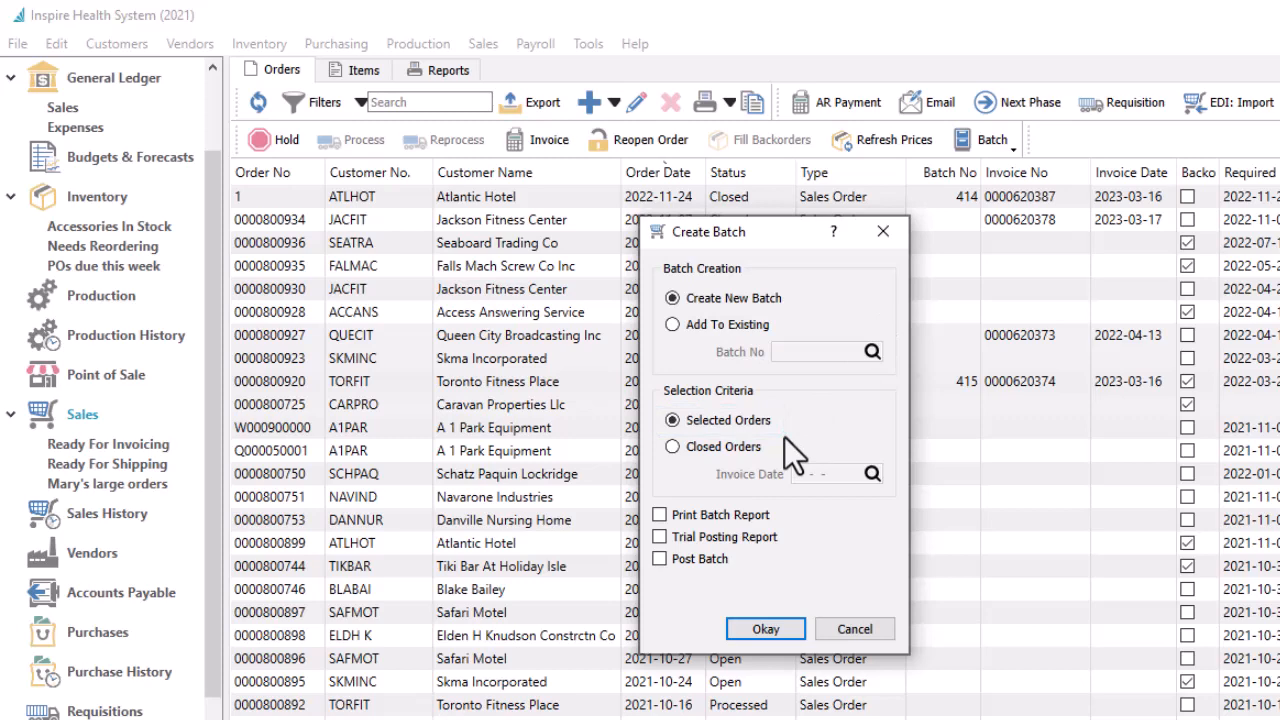
left_click(677, 329)
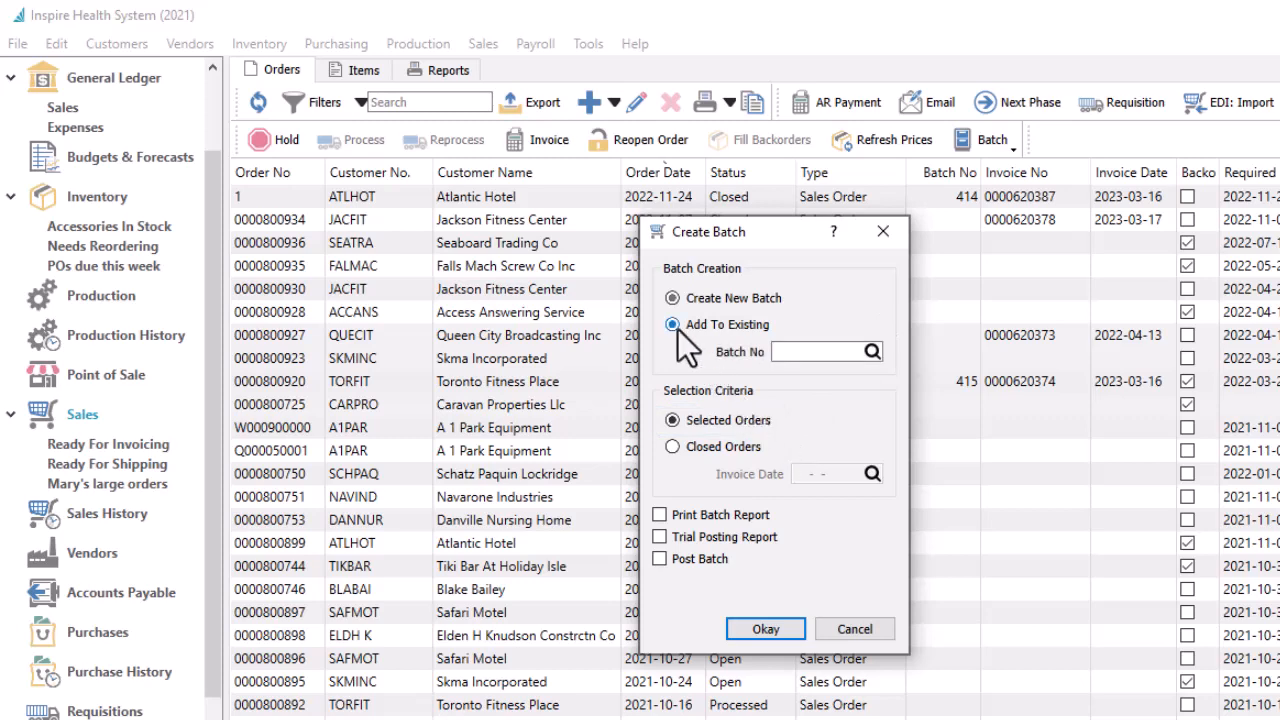
left_click(869, 353)
double_click(840, 492)
left_click(781, 627)
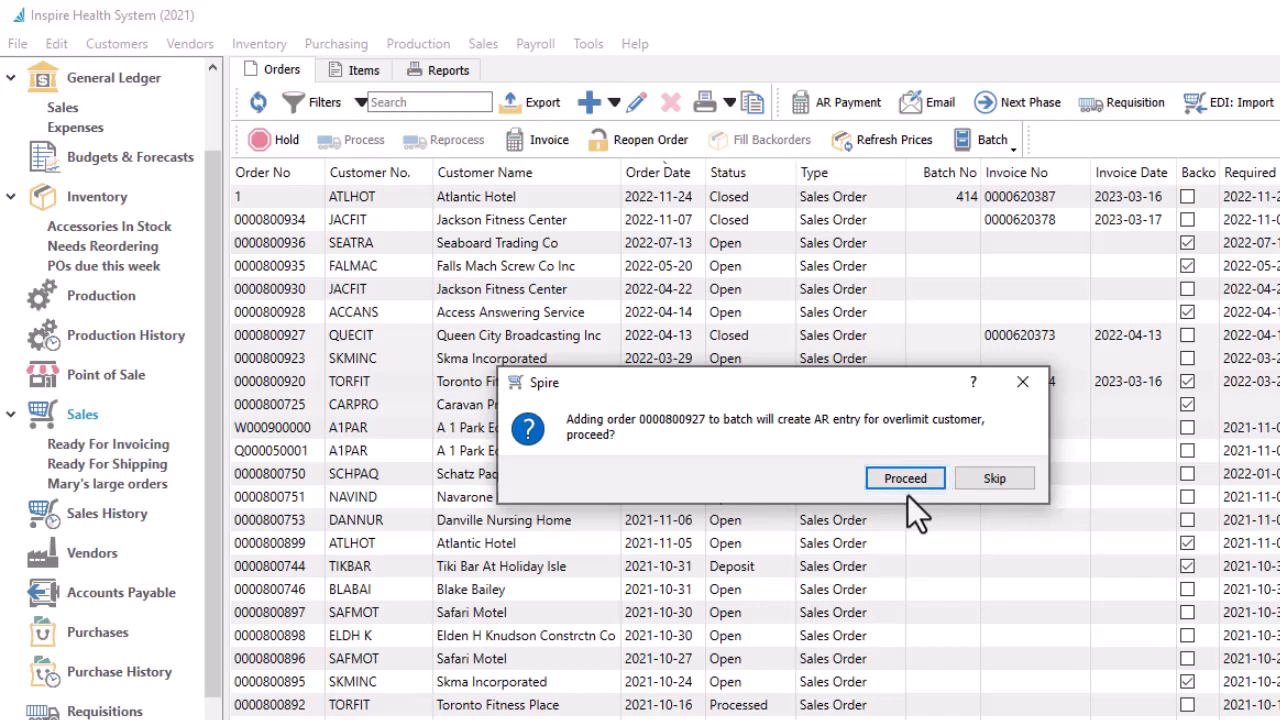
left_click(983, 484)
key("Return")
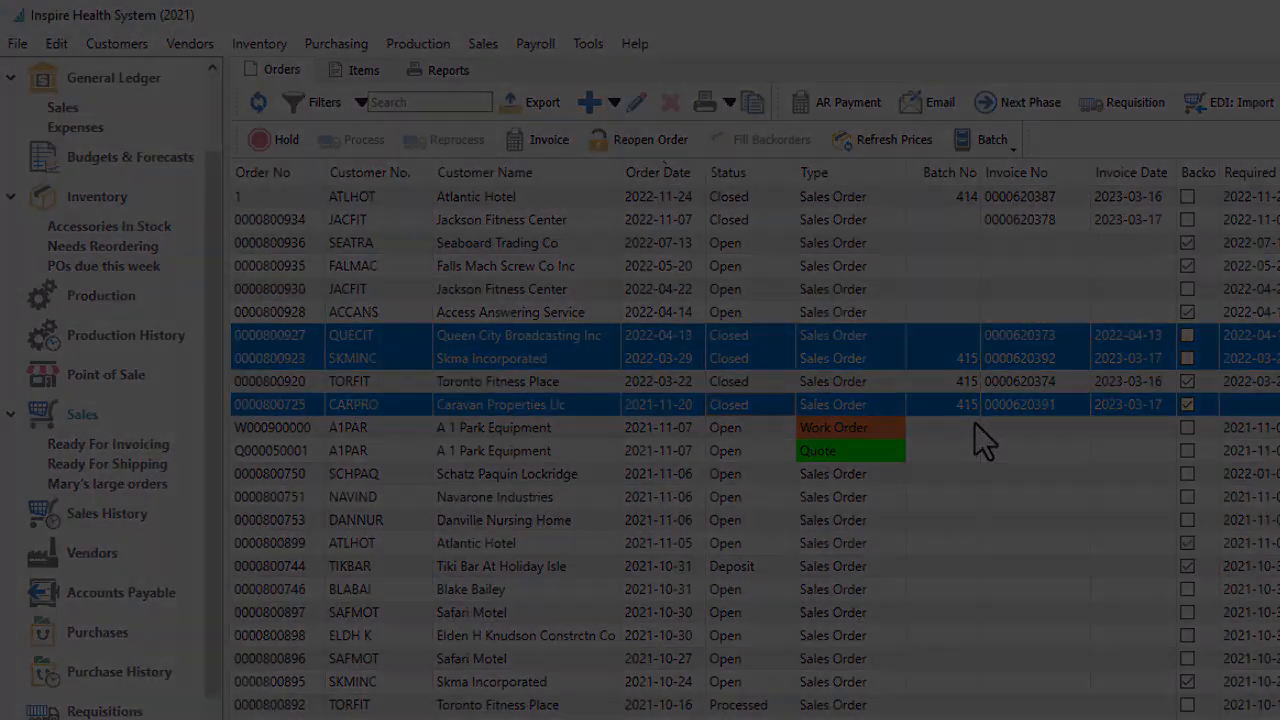
Step: Remove the closed Skma Incorporated order dated 2022-03-29 from its batch
left_click(775, 359)
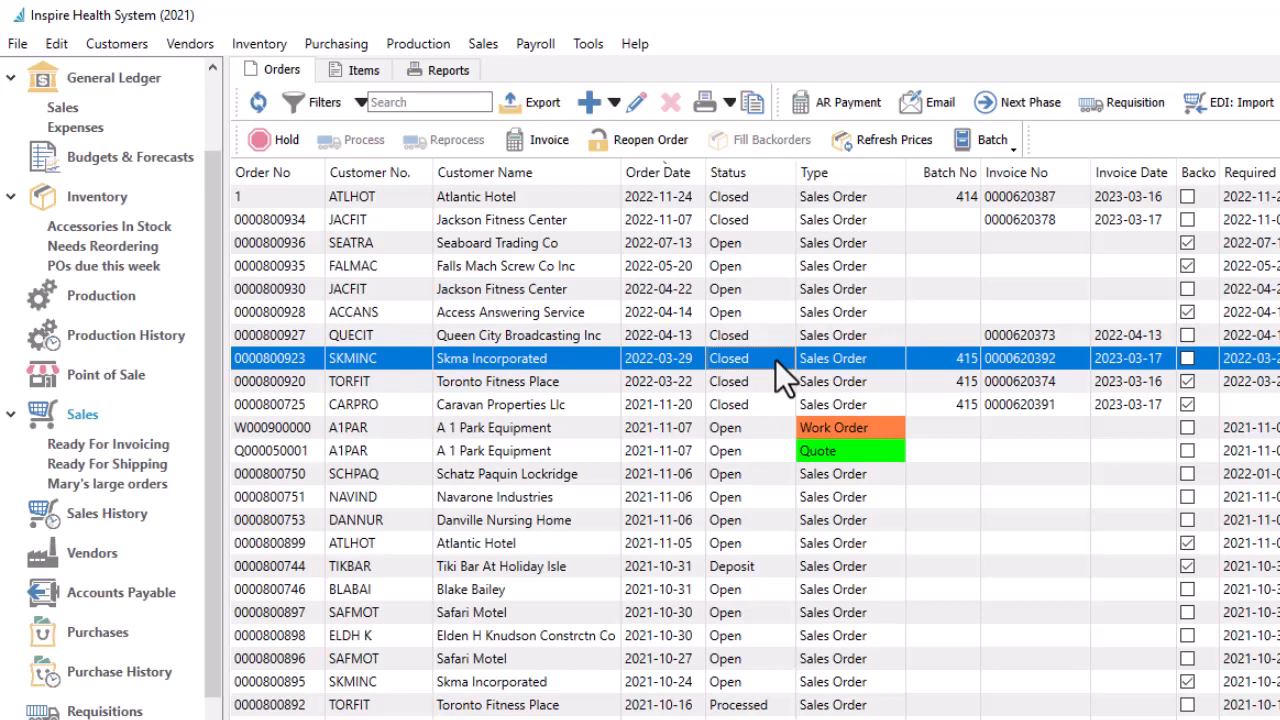
left_click(972, 144)
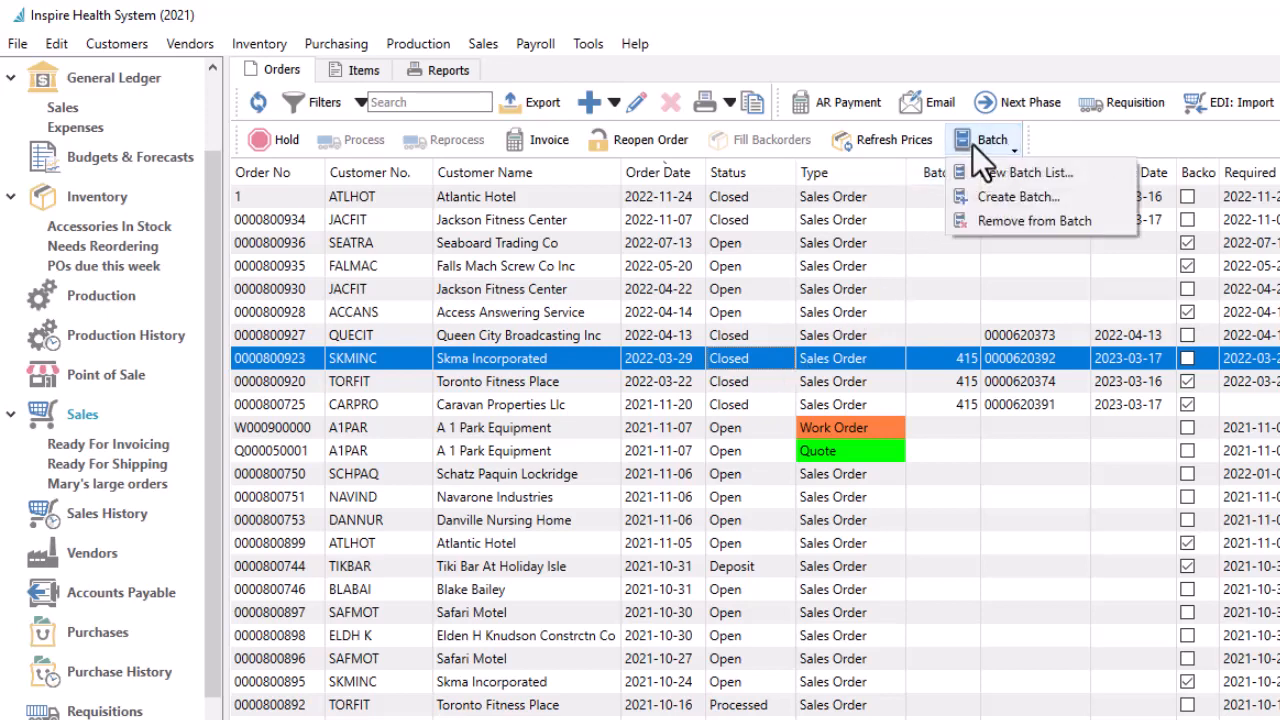
left_click(980, 222)
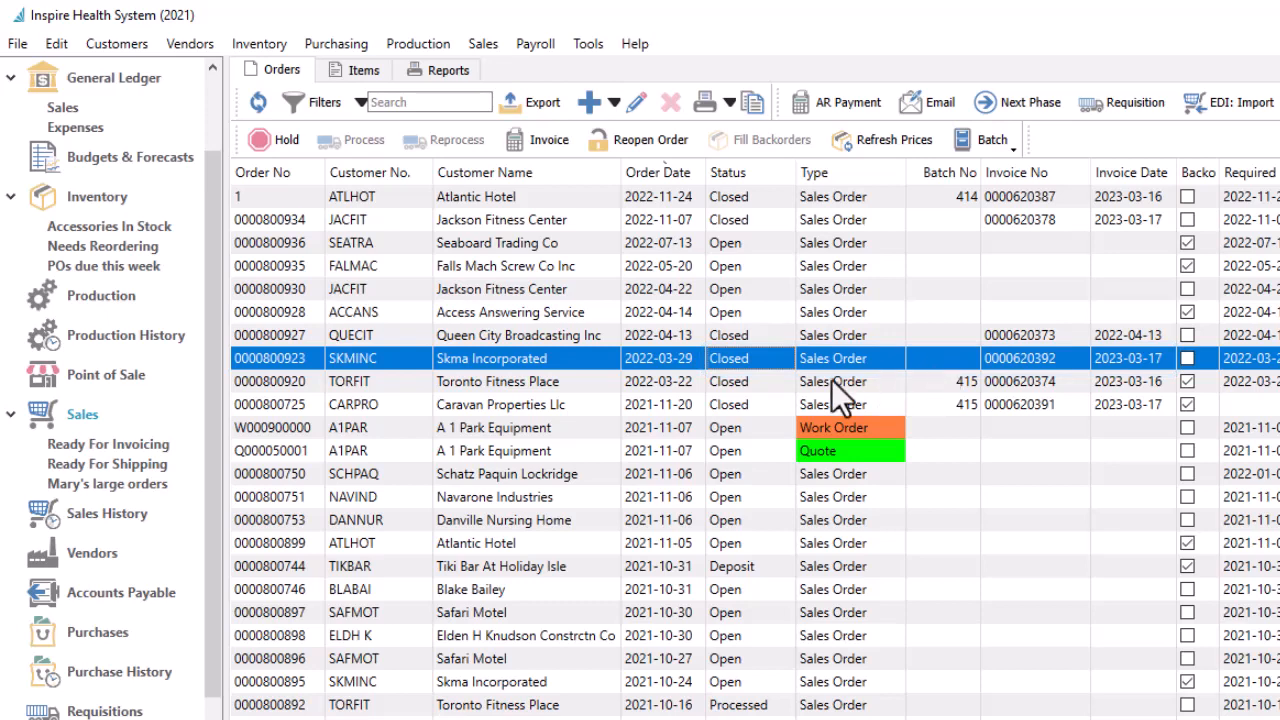
Step: Reopen the closed Caravan Properties Llc sales order dated 2021-11-20
left_click(768, 403)
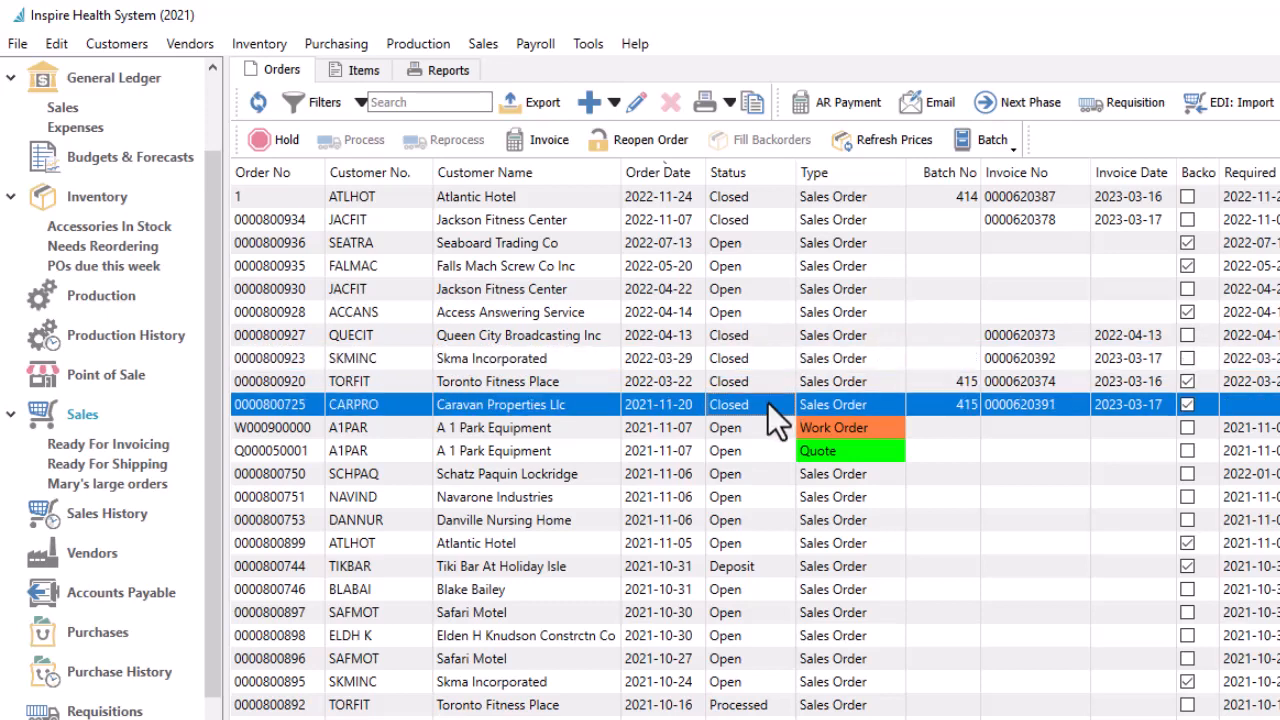
left_click(664, 139)
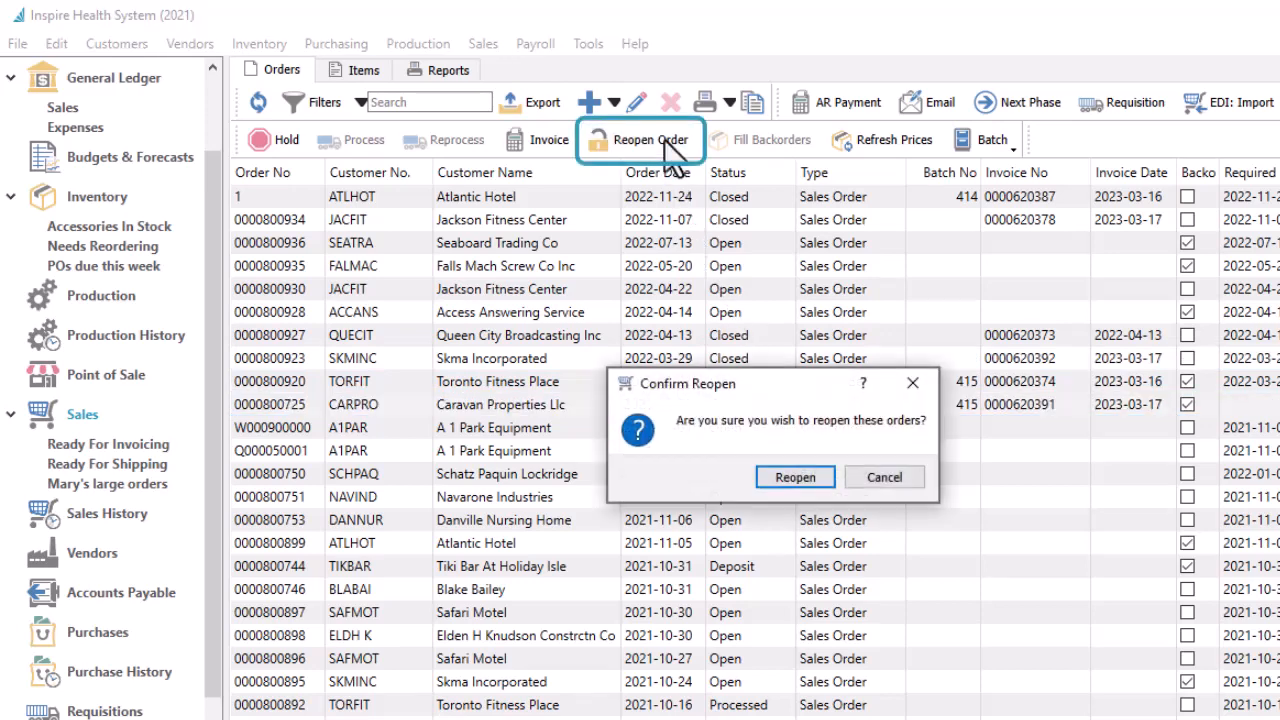
left_click(786, 477)
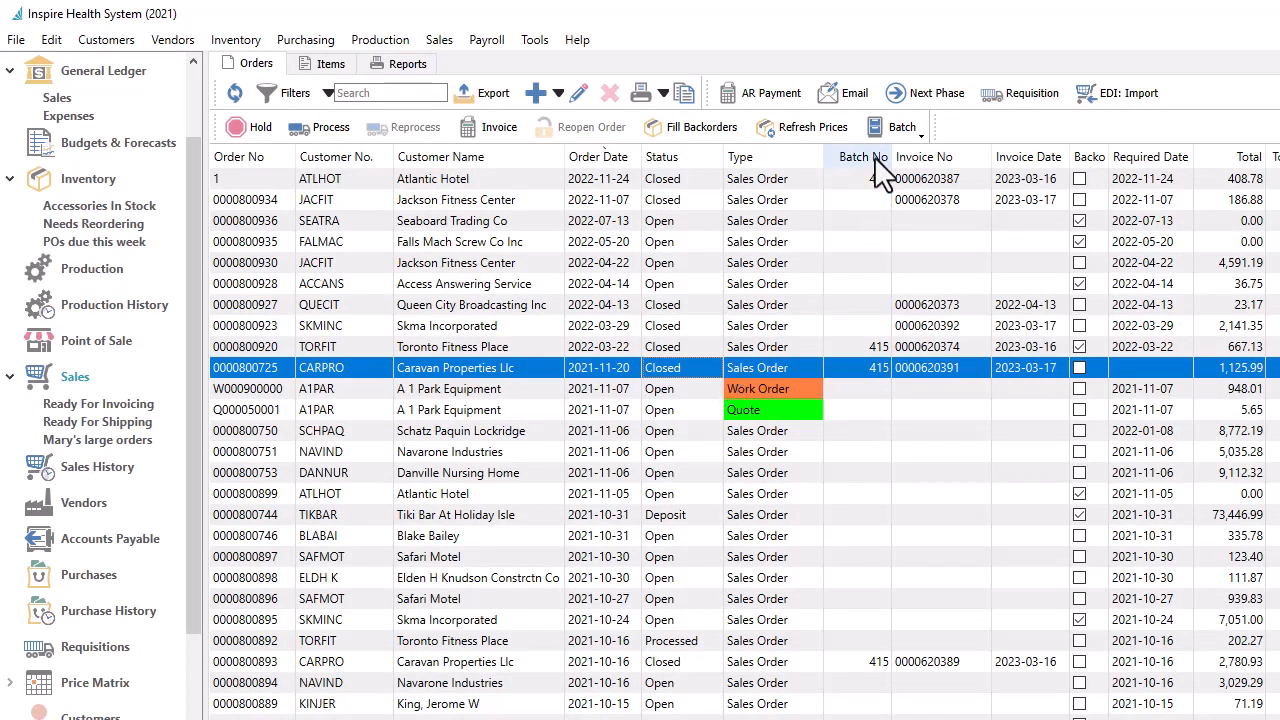
Step: Open the batch list and review the Batch Journal and Invoice report options for batch 415, without printing
left_click(882, 130)
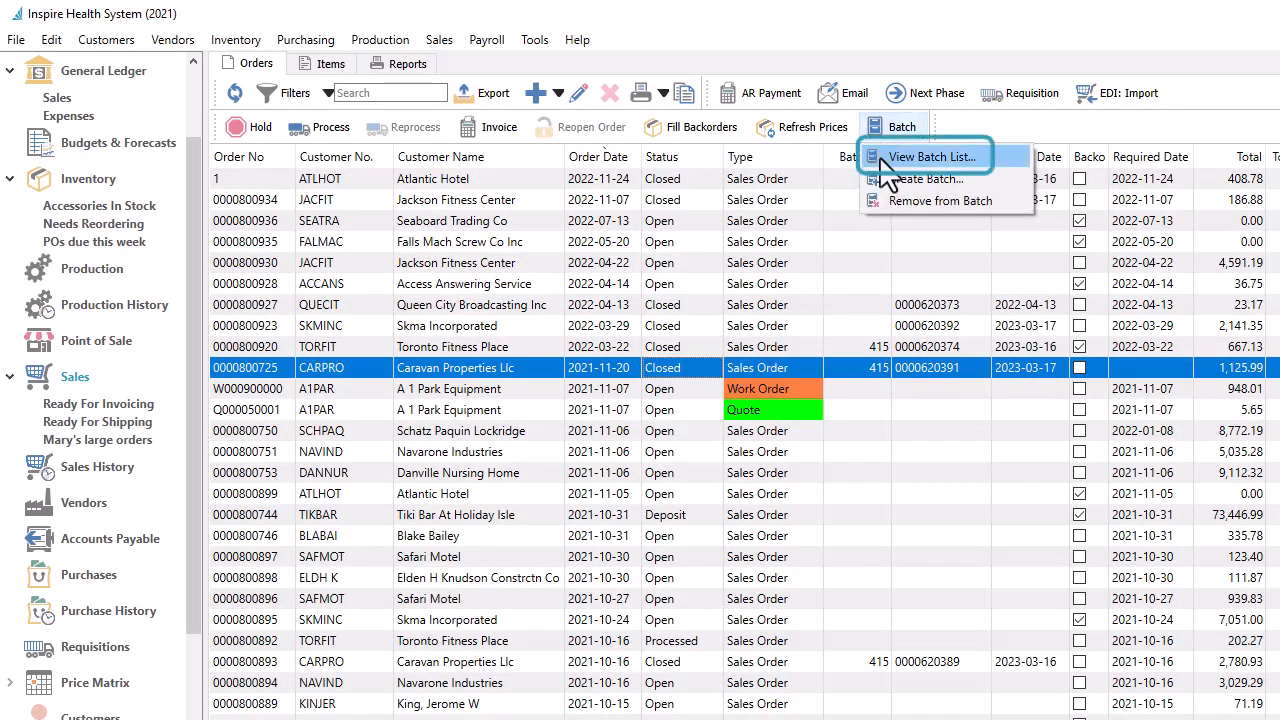
left_click(886, 160)
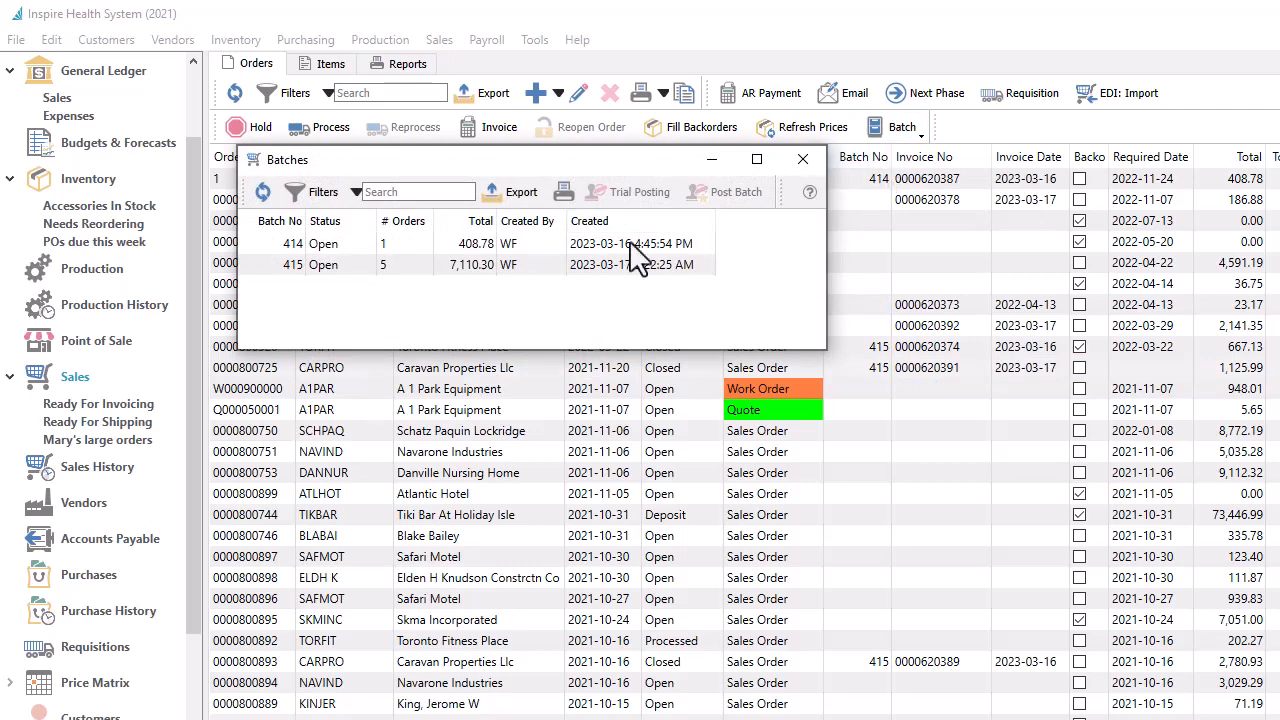
left_click(550, 264)
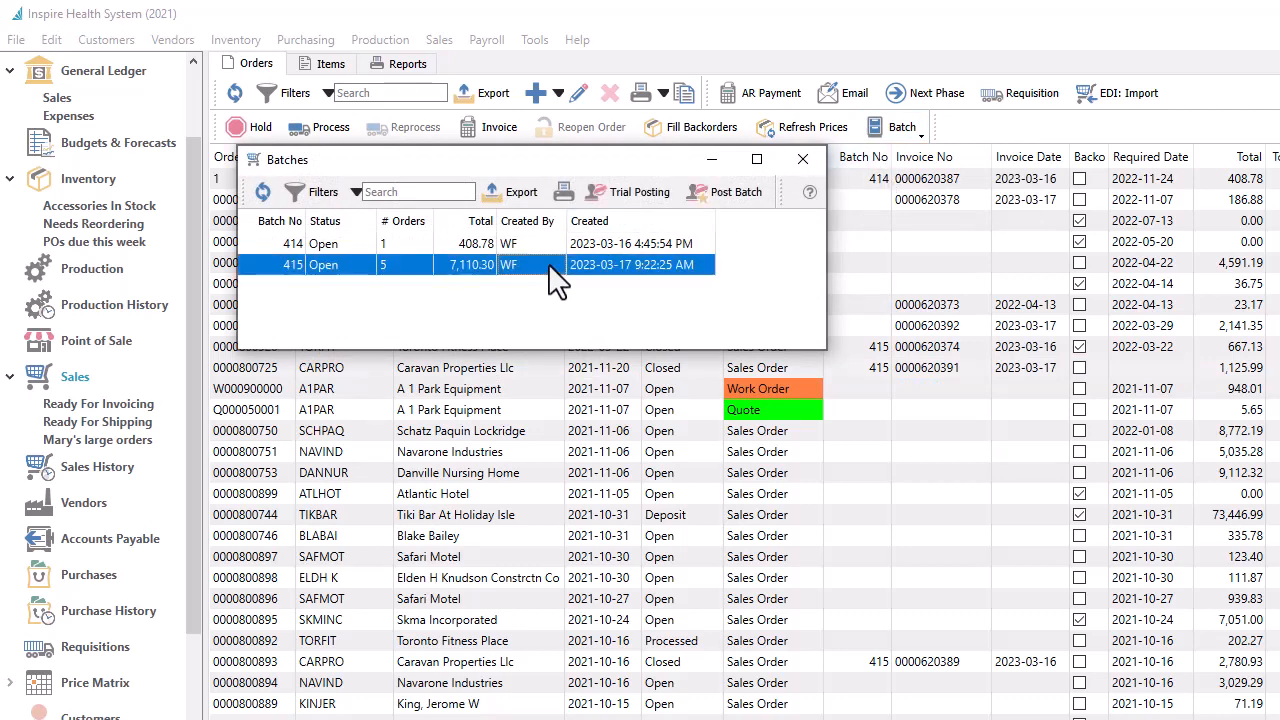
left_click(564, 191)
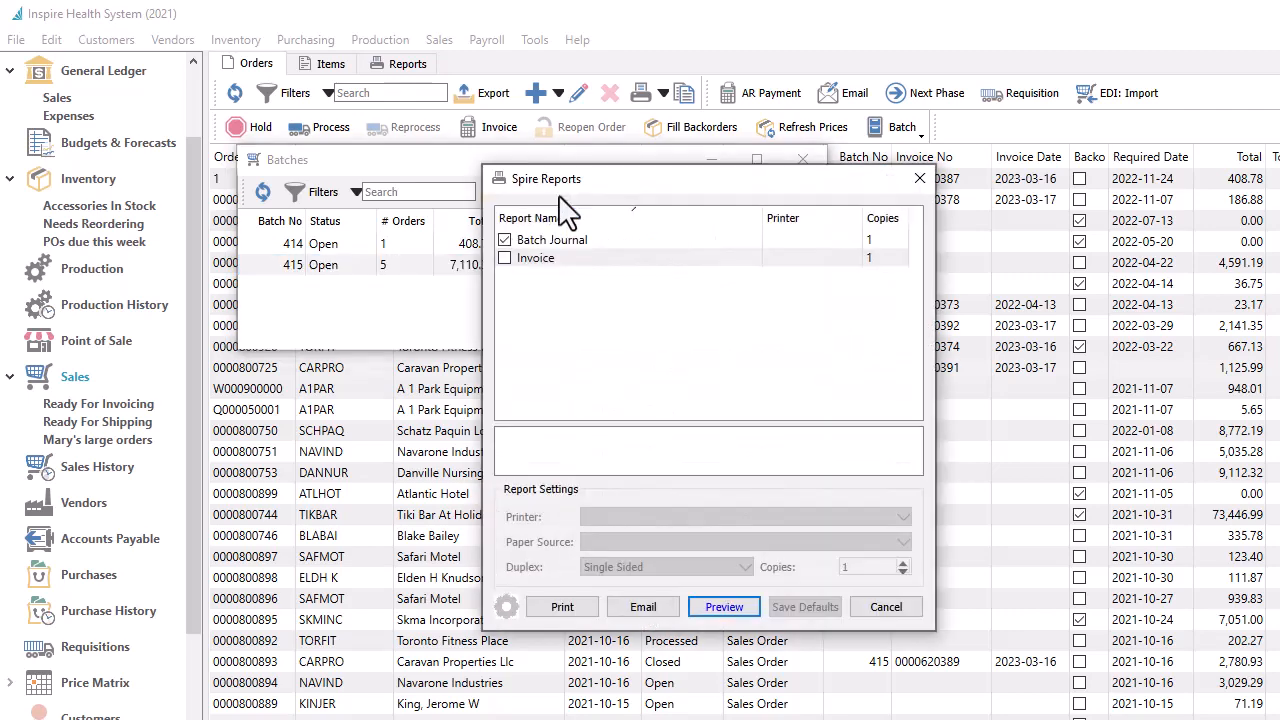
mouse_move(566, 248)
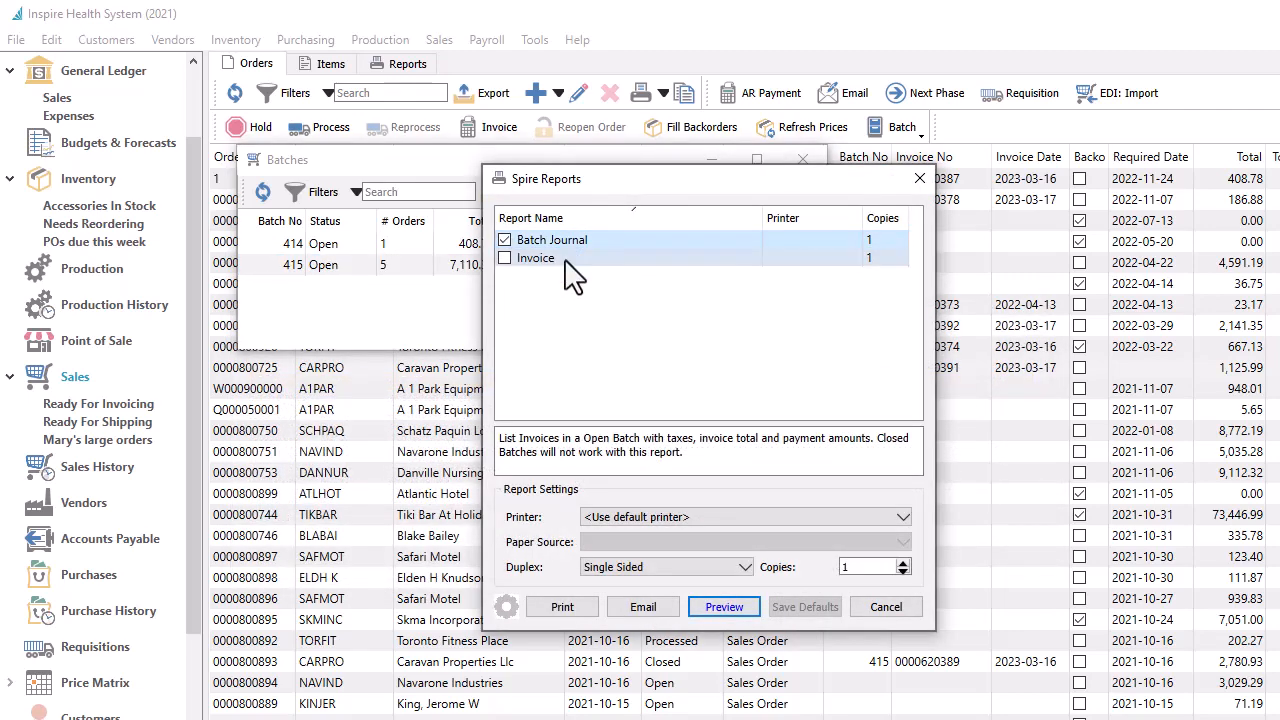
left_click(566, 262)
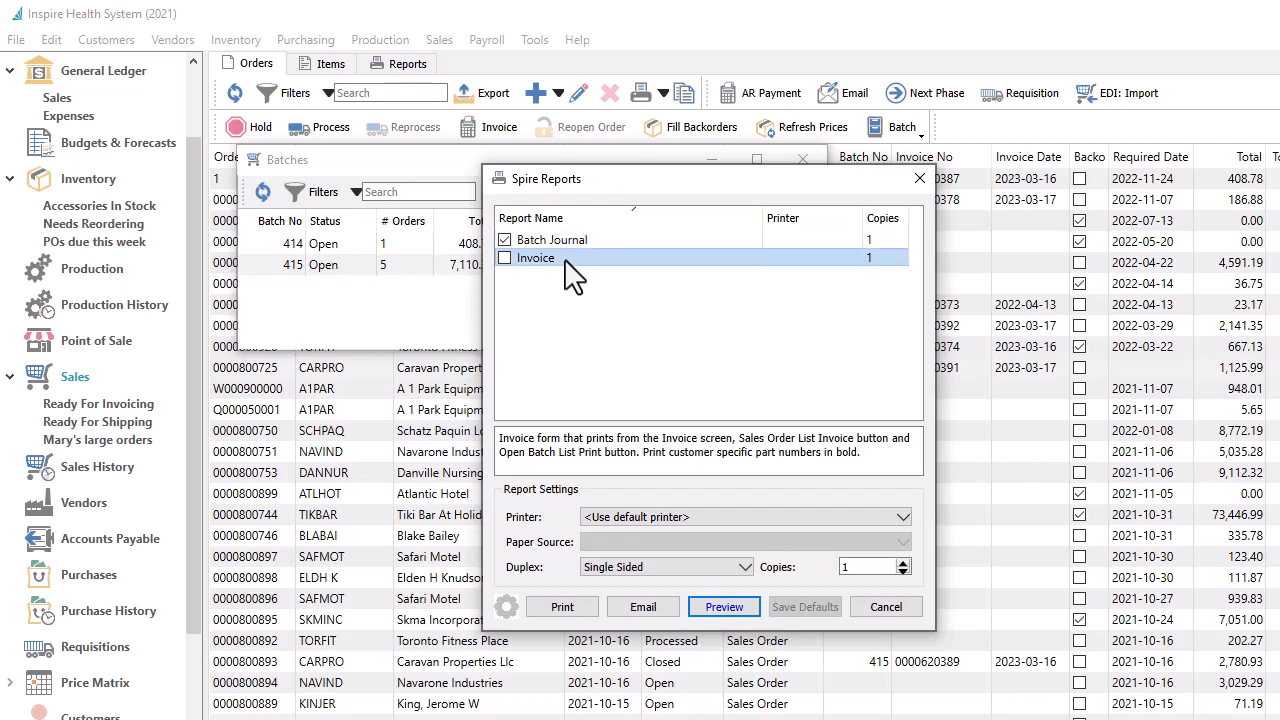
key("Escape")
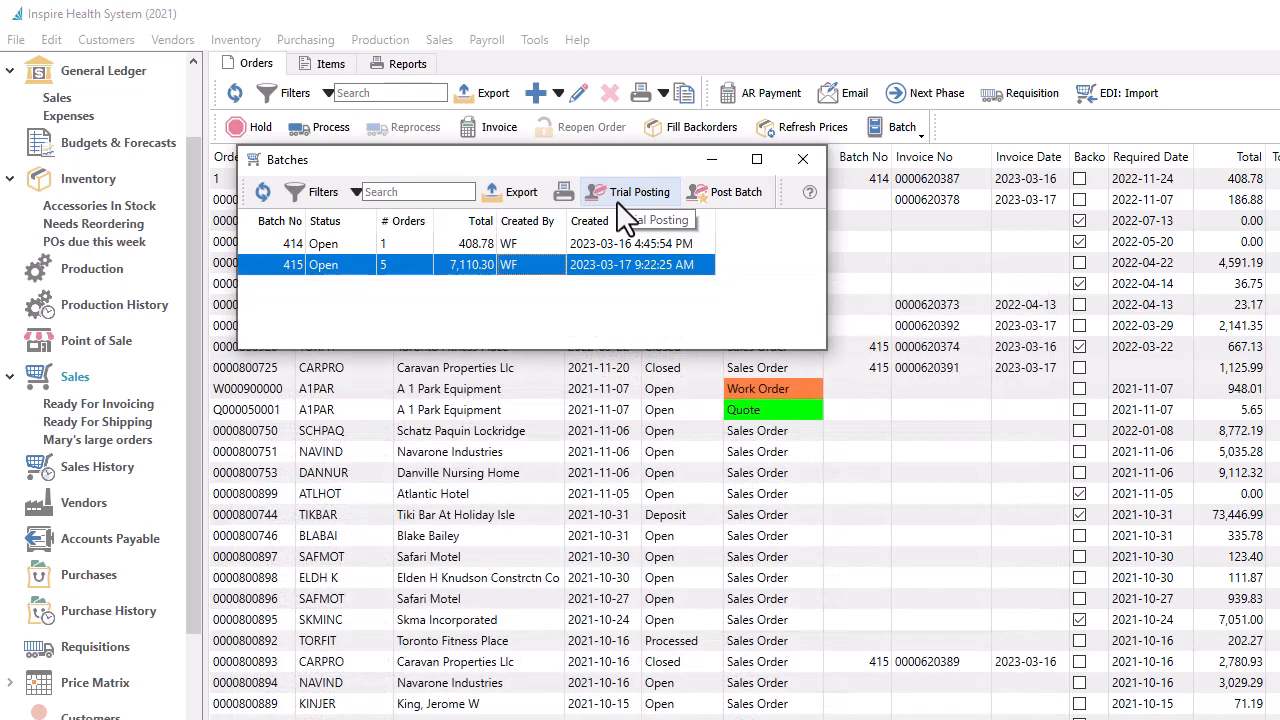
Step: Post batch 415, close the GL transaction and batch list, and select the Toronto Fitness Place order dated 2022-03-22
left_click(688, 200)
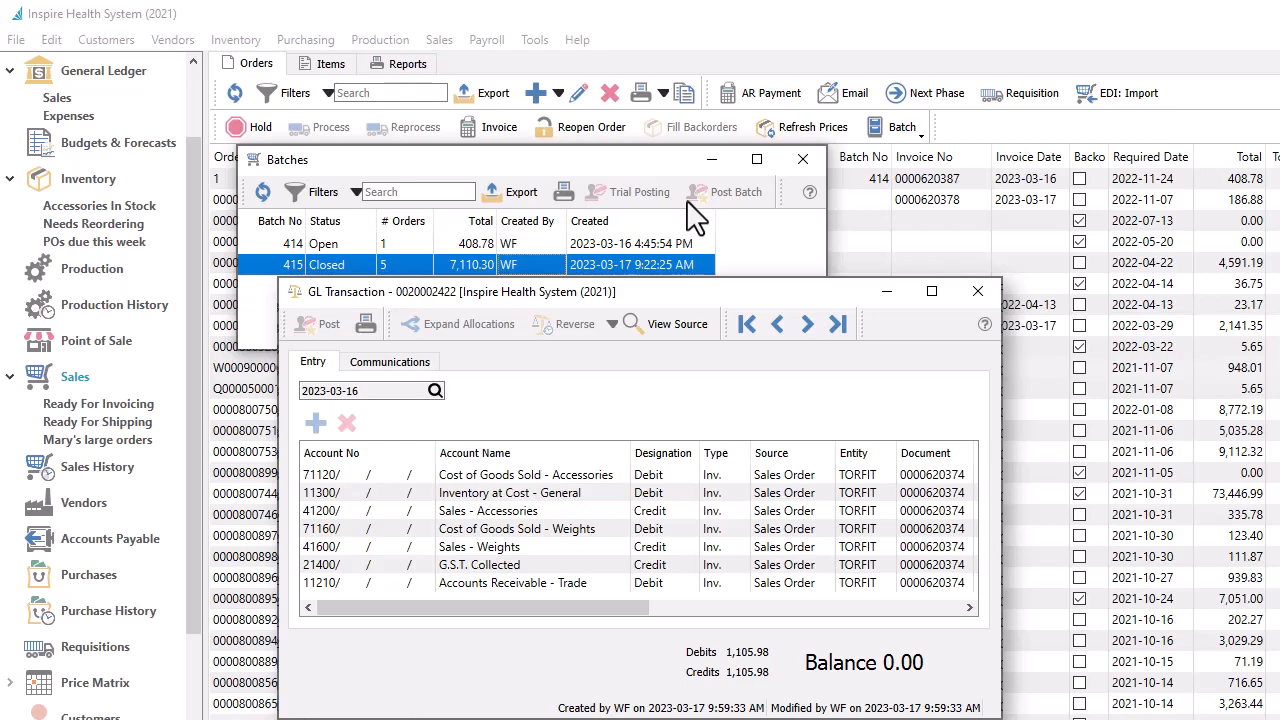
key("Escape")
key("Escape")
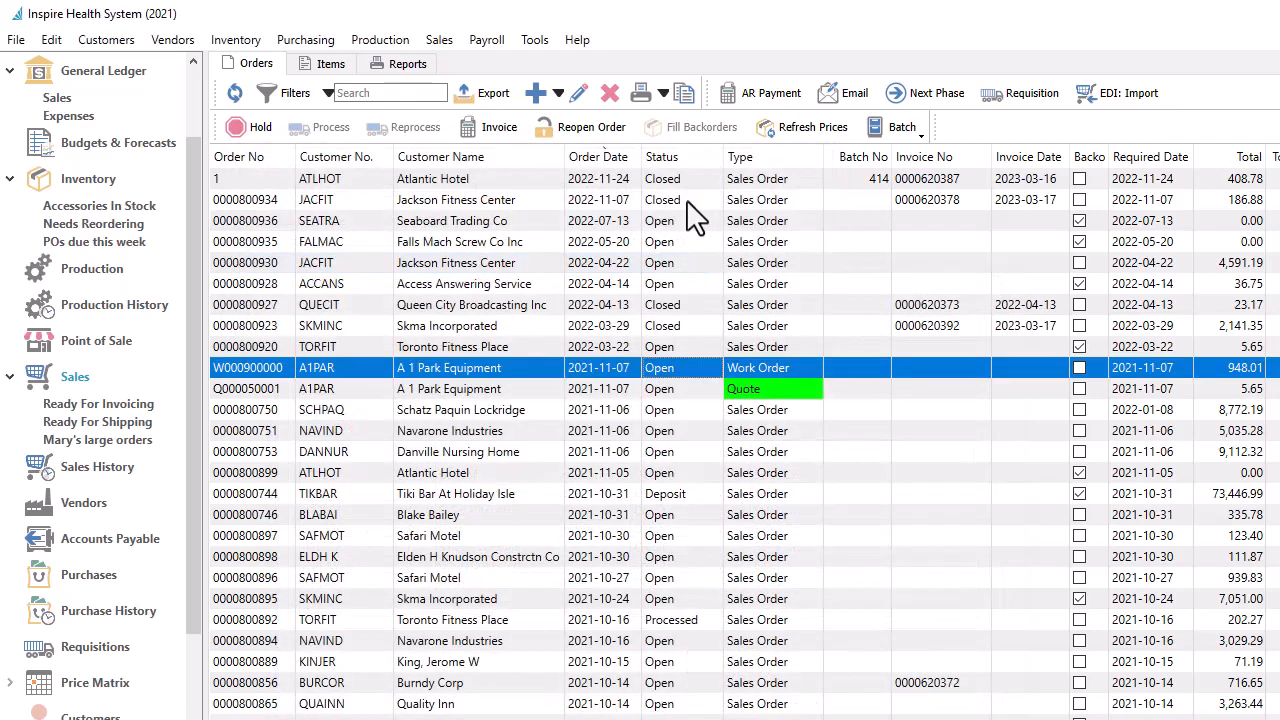
left_click(815, 332)
left_click(820, 338)
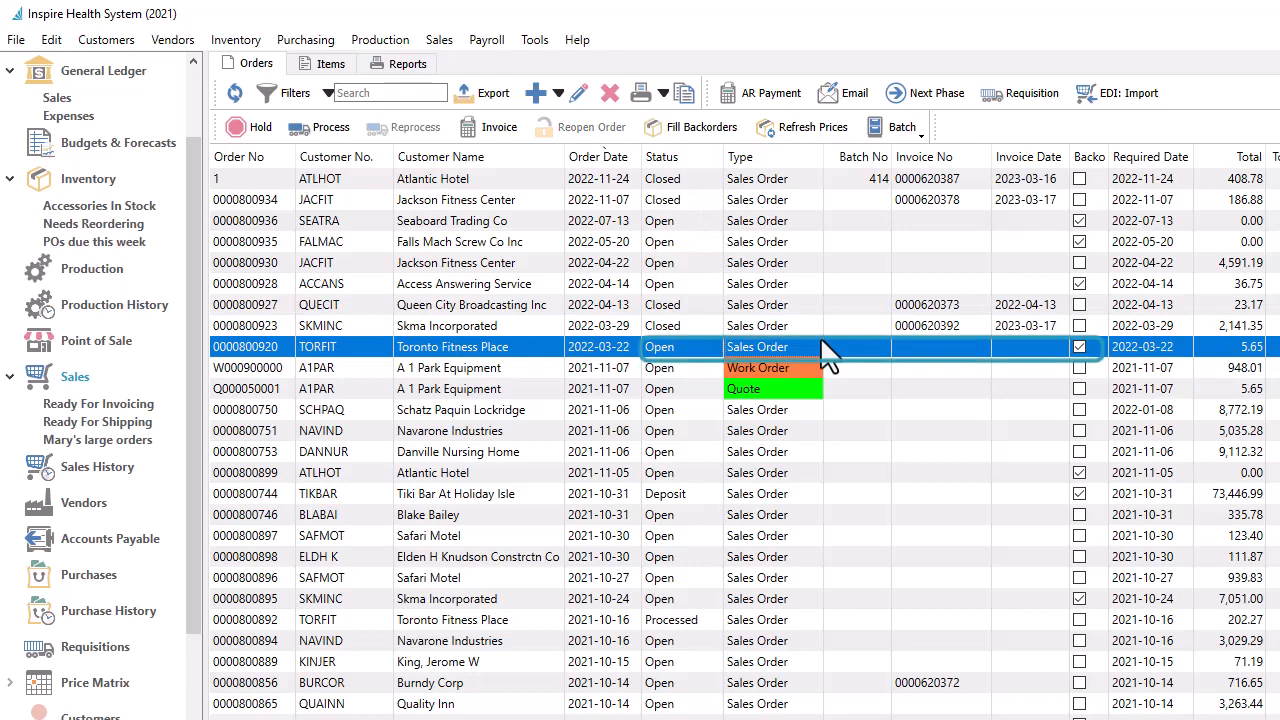